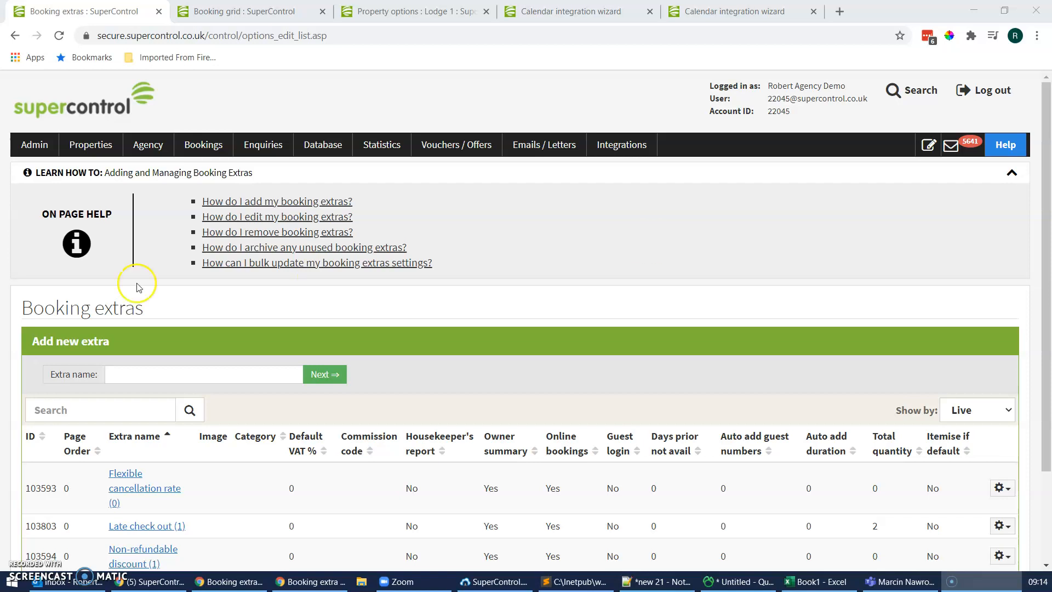
- Open the Late check out extra for editing from the list of booking extras
left_click(81, 144)
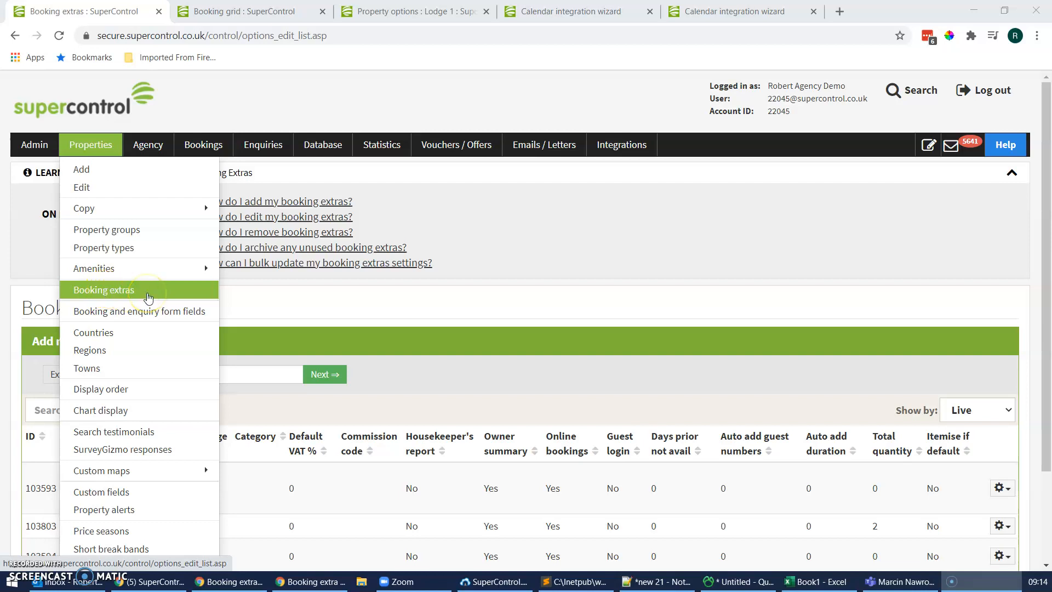
left_click(148, 298)
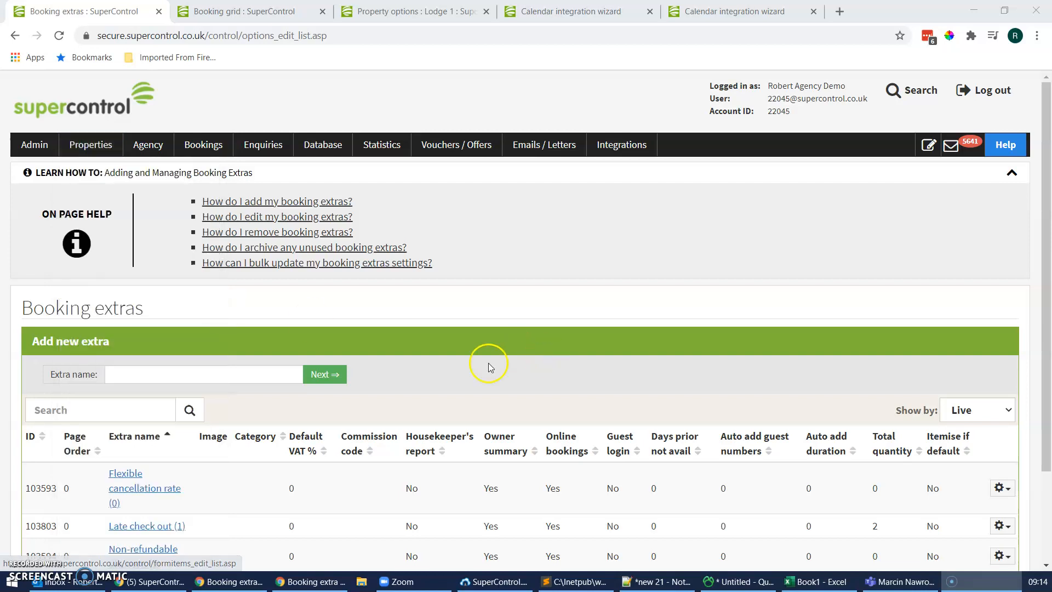
scroll(315, 482, "down", 2)
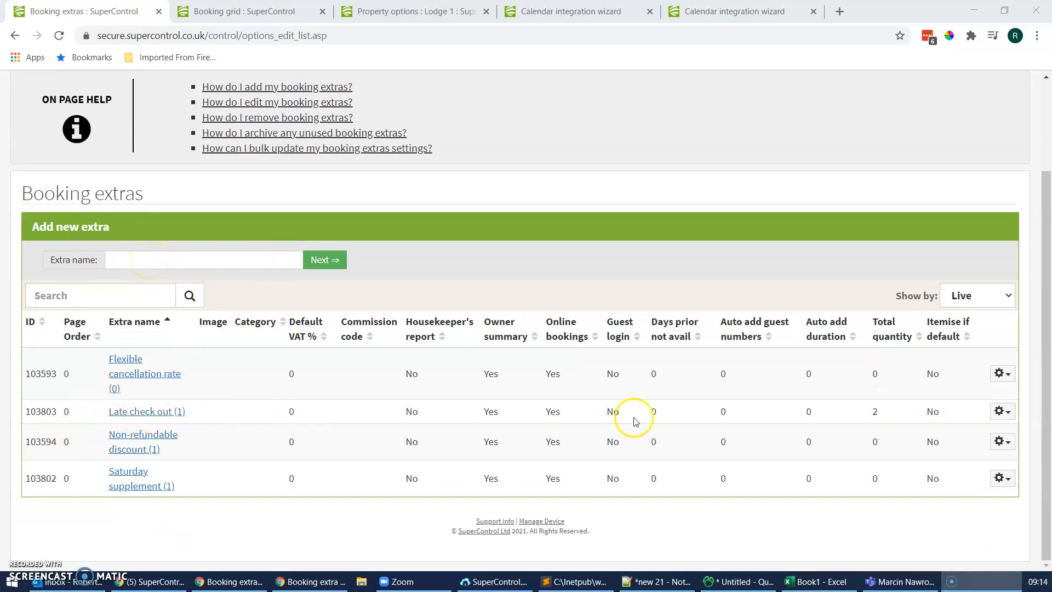
left_click(1003, 411)
left_click(960, 435)
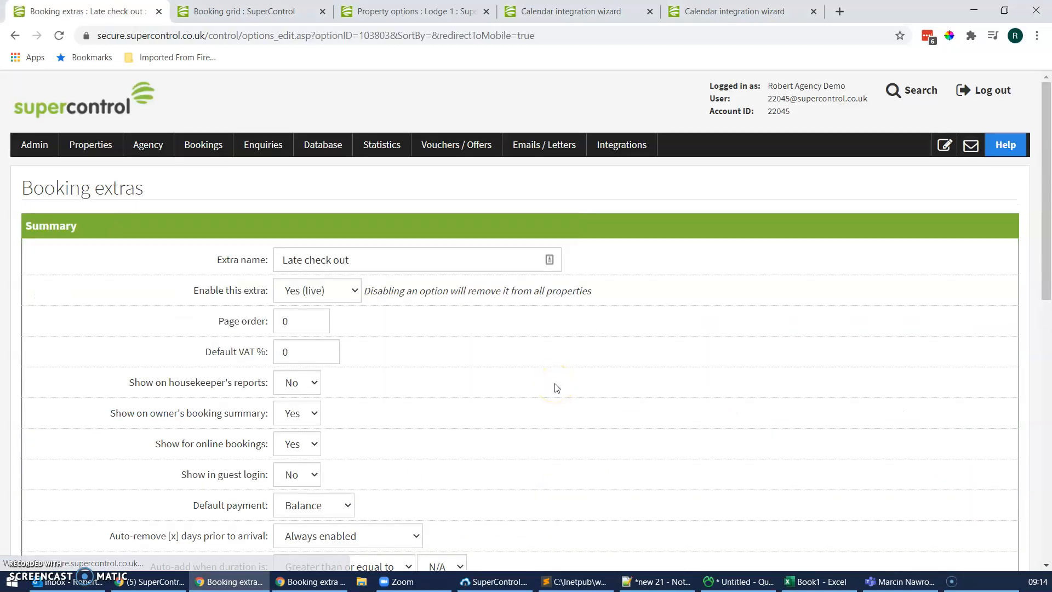
- Review the Late check out extra's date restriction and its quantity available across all properties
scroll(488, 395, "down", 5)
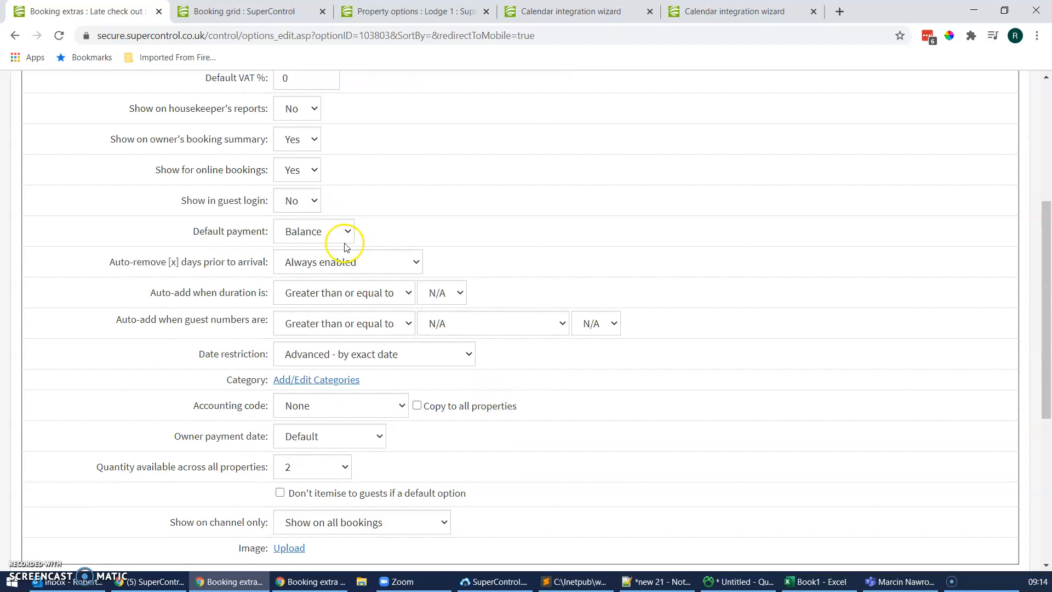
scroll(675, 393, "down", 1)
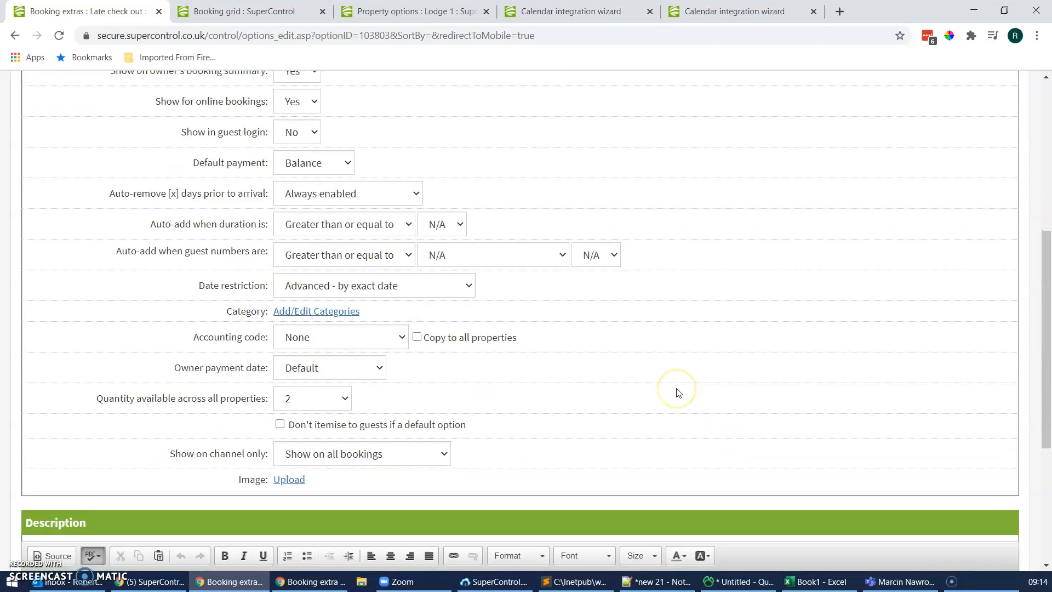
left_click_drag(198, 286, 300, 283)
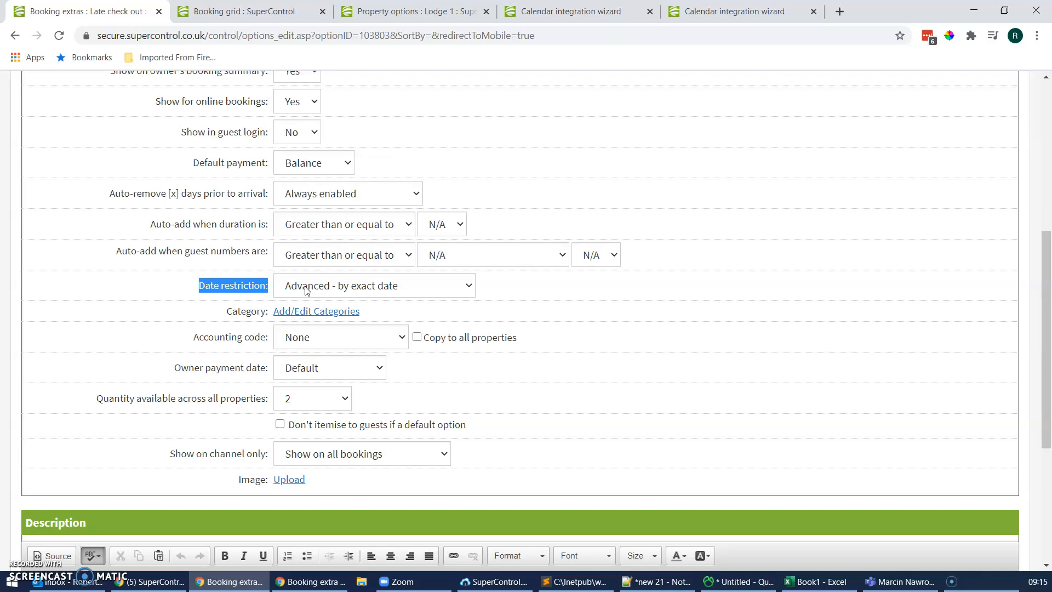
left_click(600, 313)
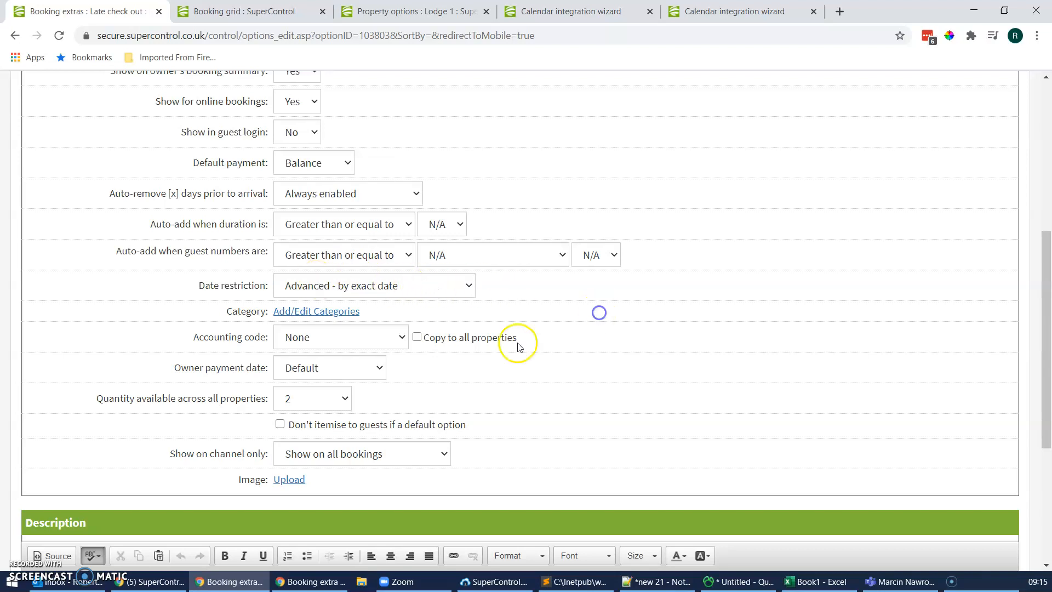
left_click_drag(70, 399, 406, 400)
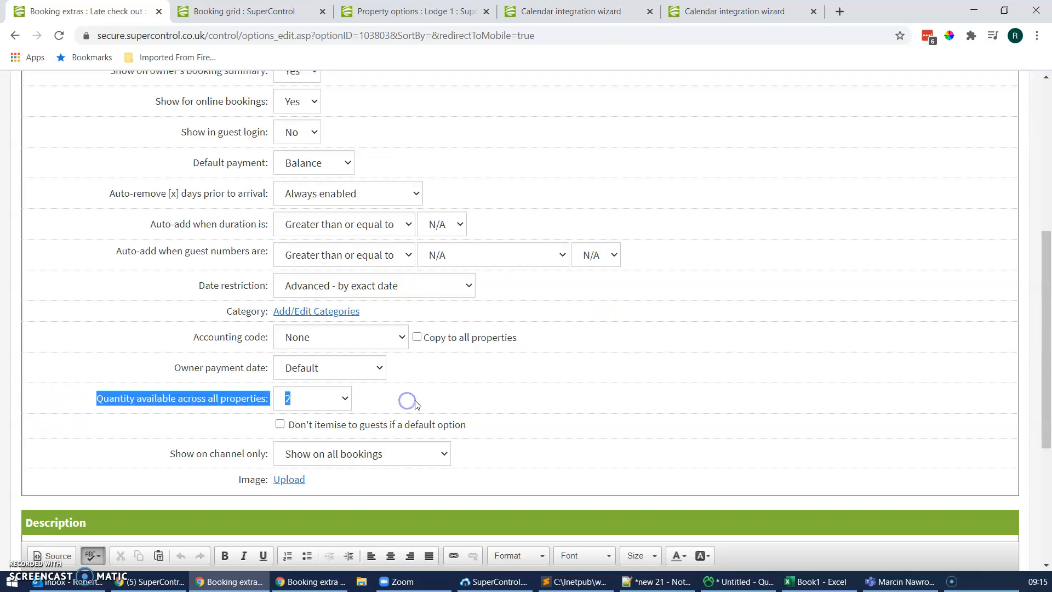
left_click(427, 400)
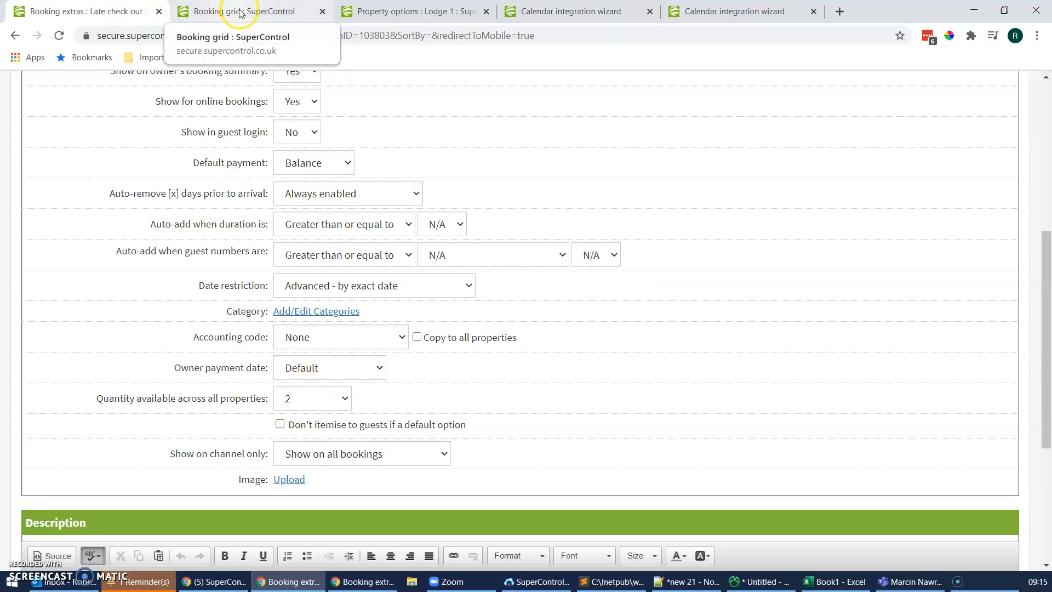
- Check Lodge 1's Late check out settings, including the price, maximum for the property, and available dates and arrival days
left_click(425, 10)
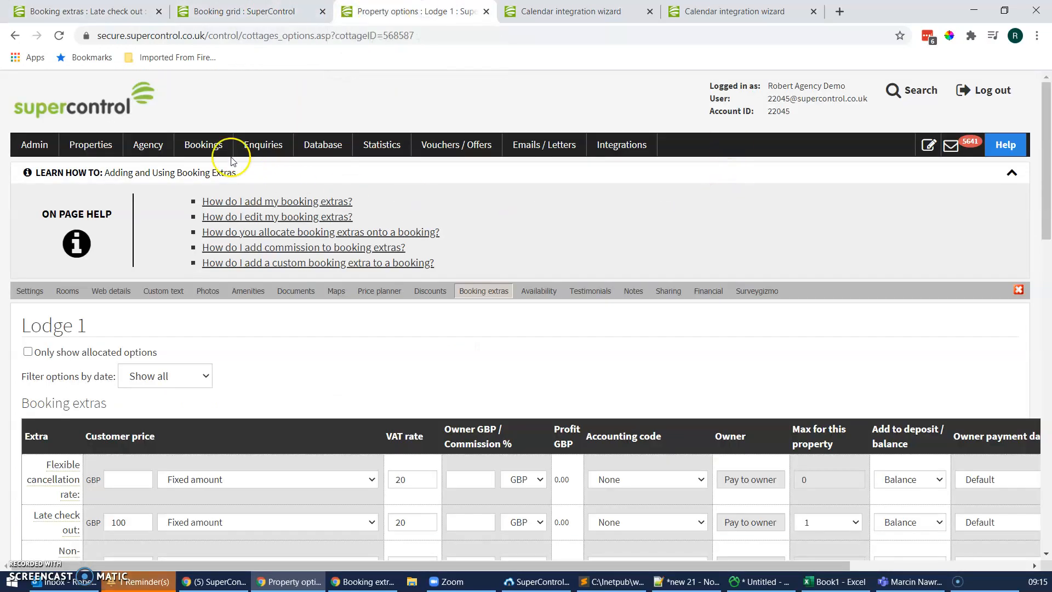
mouse_move(93, 145)
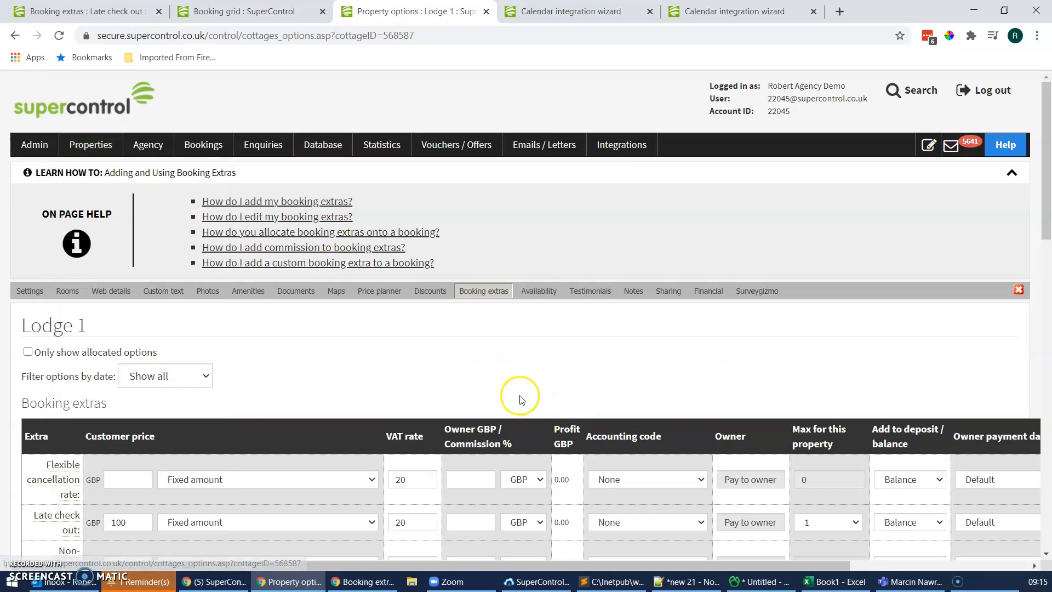
scroll(510, 349, "down", 1)
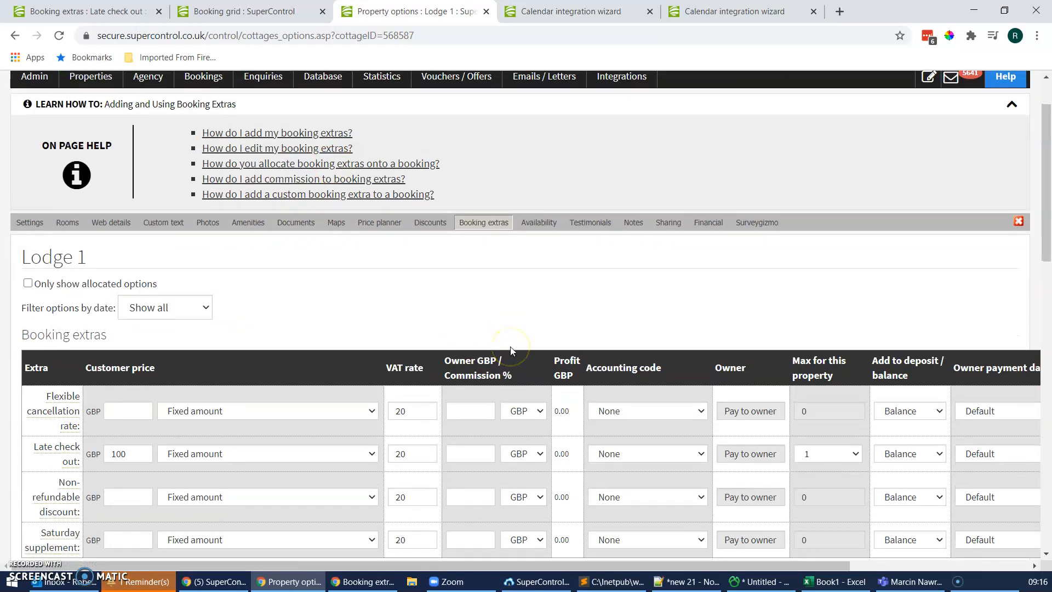
scroll(293, 276, "down", 2)
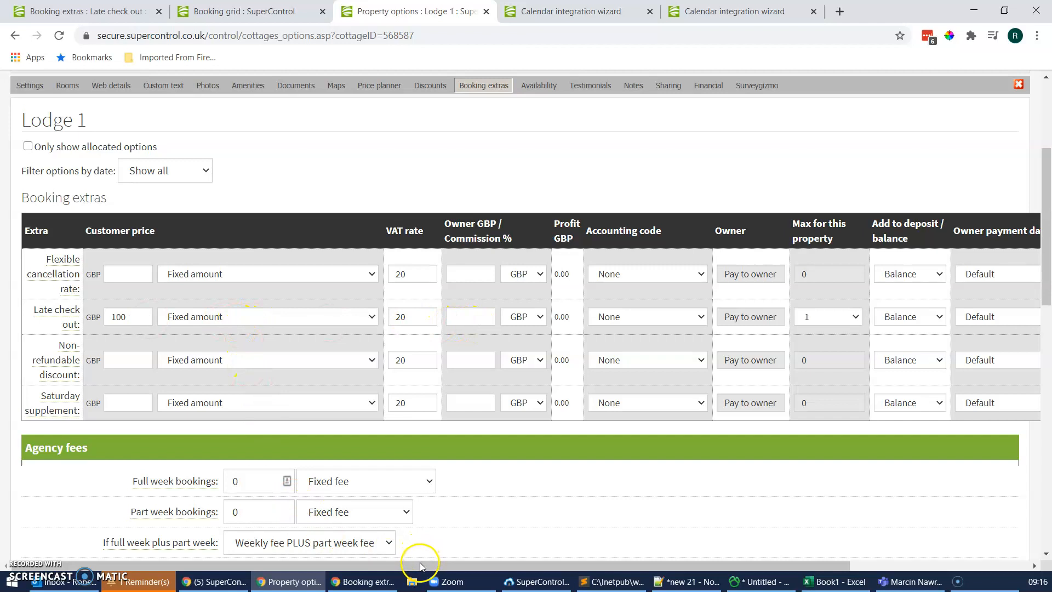
left_click_drag(421, 565, 639, 565)
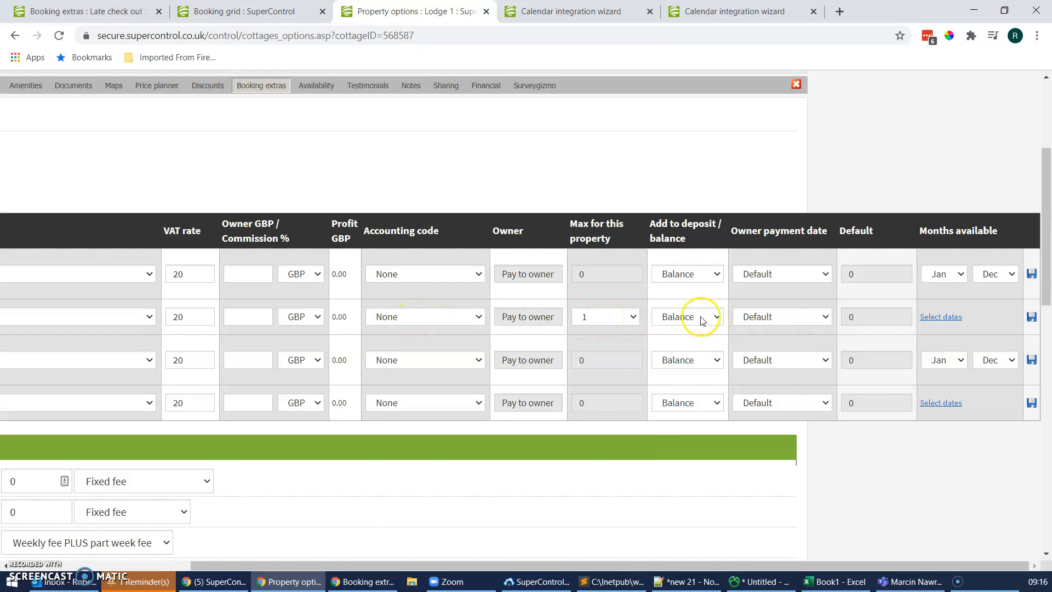
left_click(936, 318)
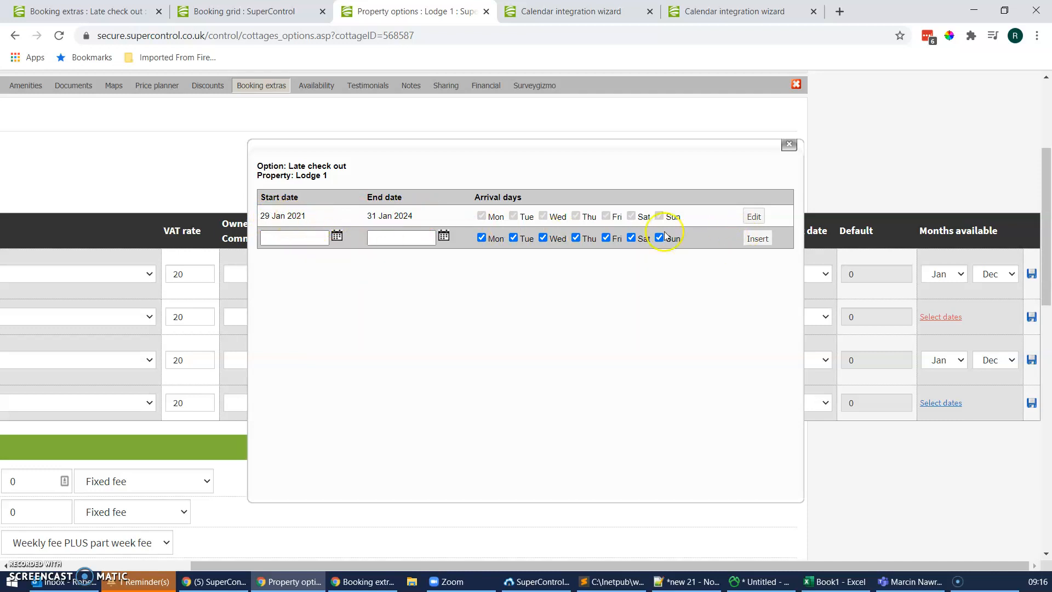
left_click(790, 146)
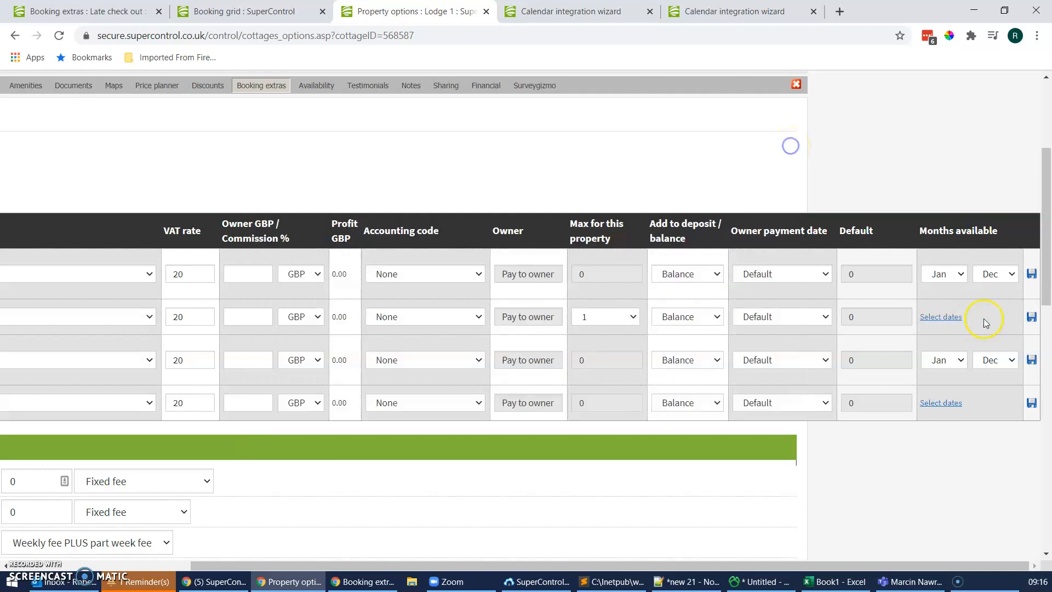
- Set the months available for Lodge 1's Flexible cancellation rate to Jun through Aug
left_click(957, 278)
left_click(939, 355)
left_click(994, 275)
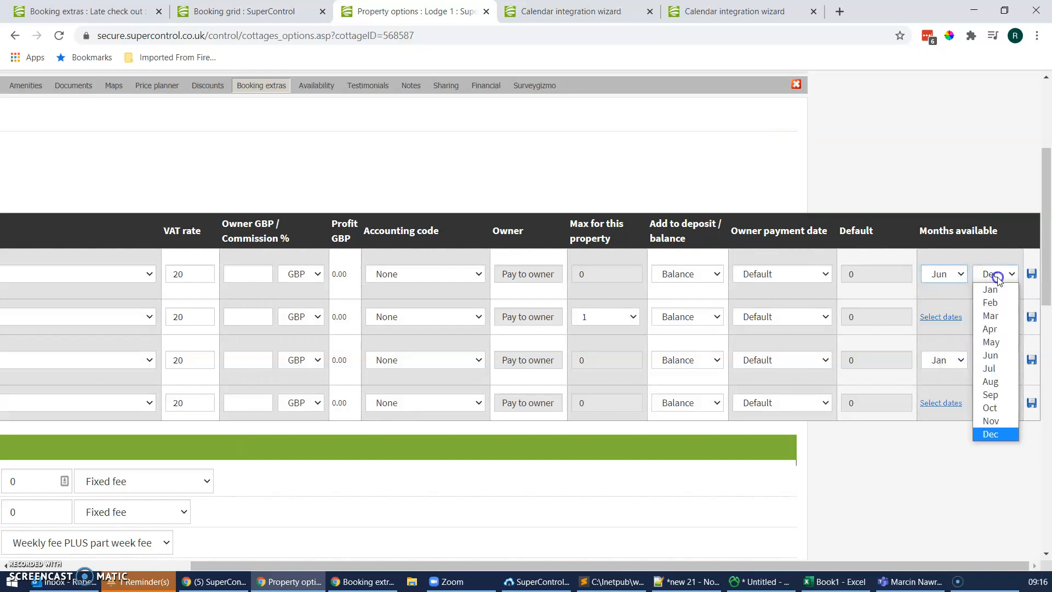
left_click(990, 381)
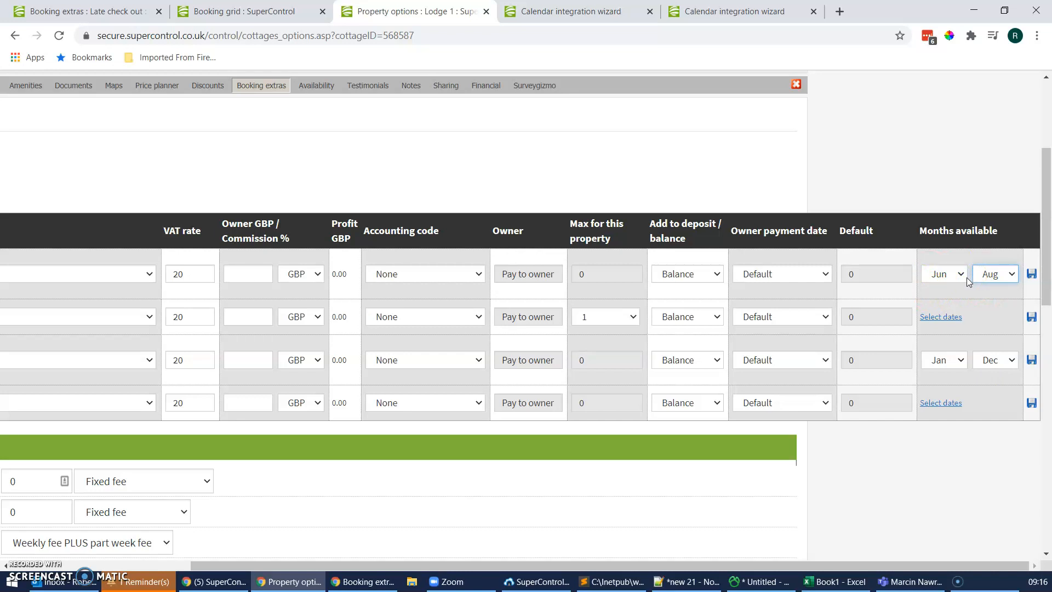
left_click_drag(575, 565, 228, 557)
left_click(362, 167)
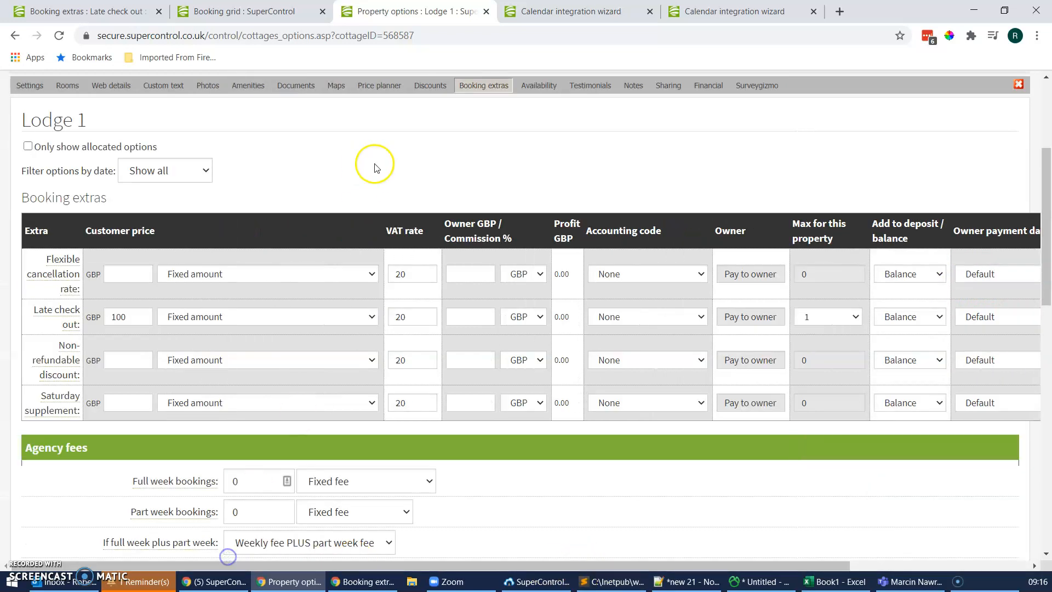
- Compare the Deluxe Lodges calendar preview with the lodges' bookings in the booking grid
left_click(543, 11)
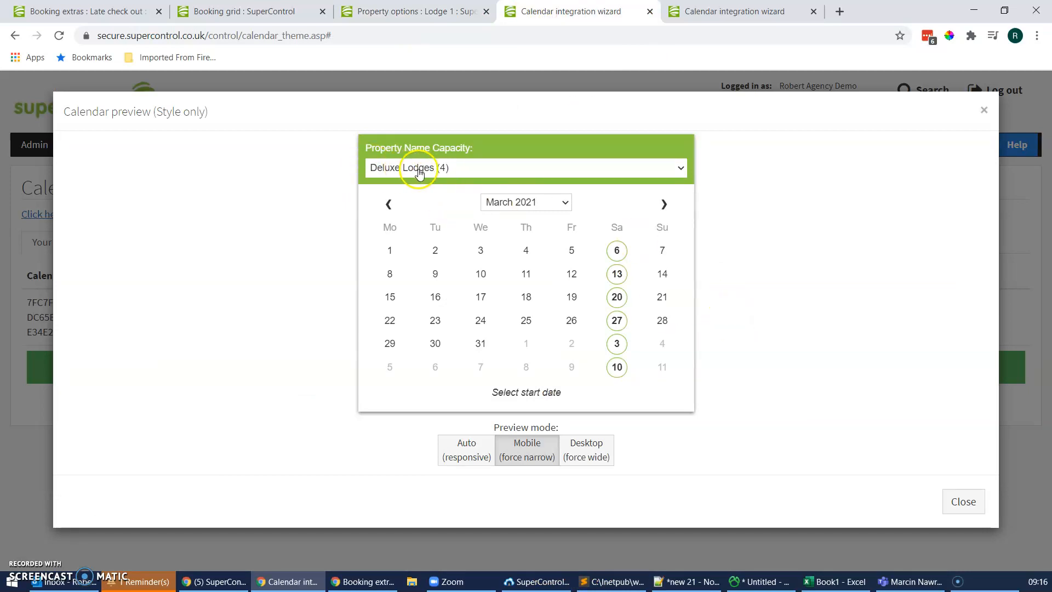
left_click(240, 13)
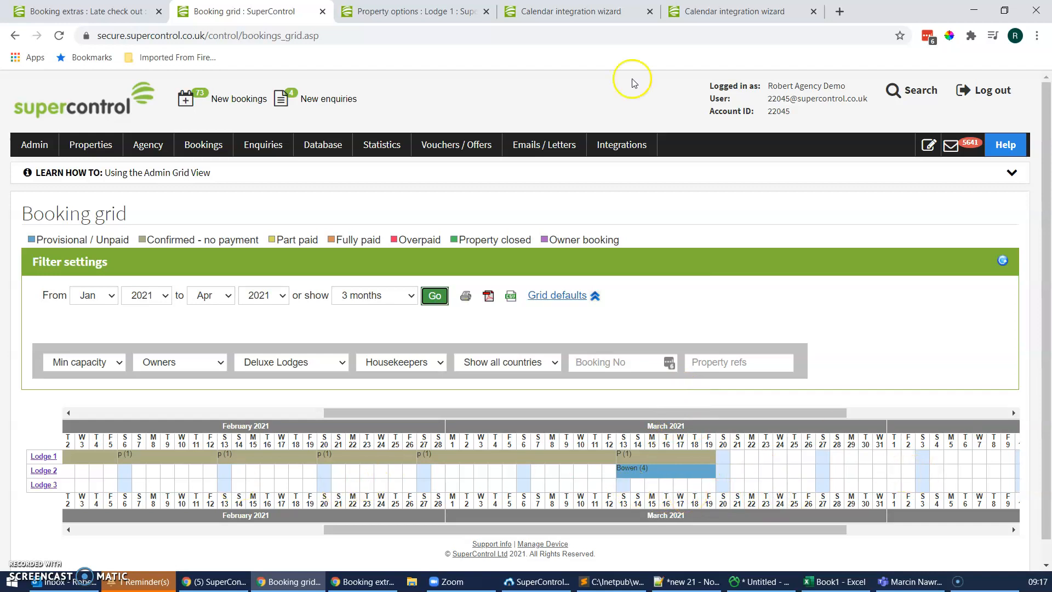
left_click(562, 12)
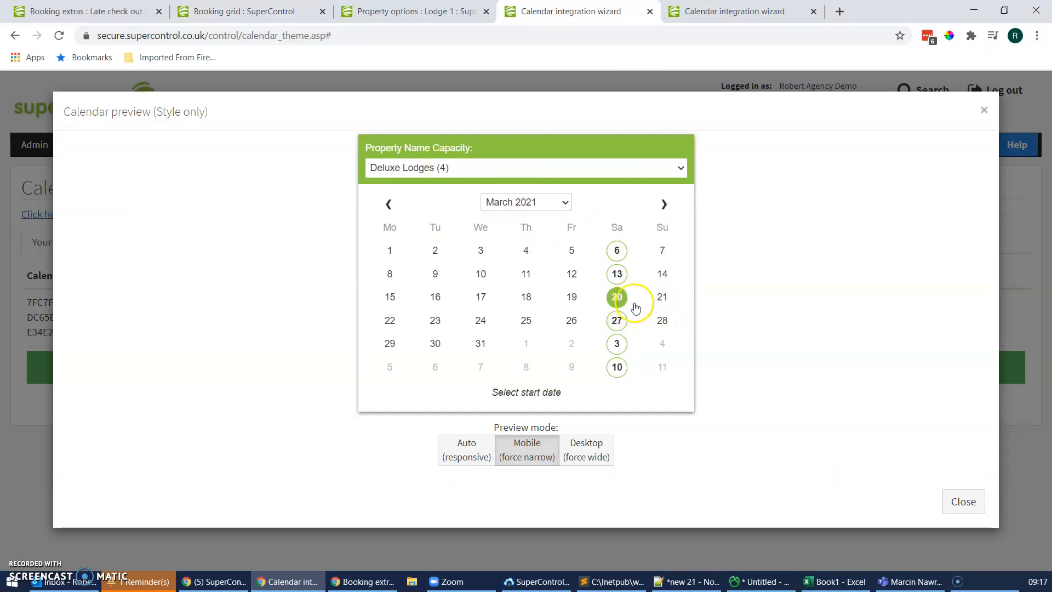
- Start a Deluxe Lodges booking arriving Sat 06 March 2021 for 7 days with 2 adults
left_click(615, 252)
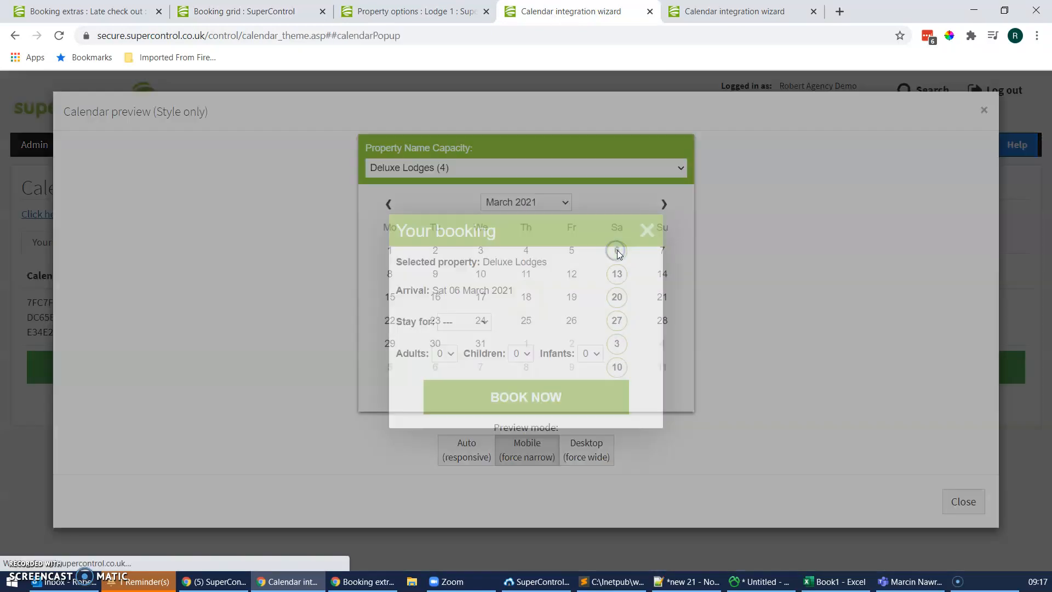
left_click(460, 319)
left_click(458, 348)
left_click(443, 329)
left_click(442, 366)
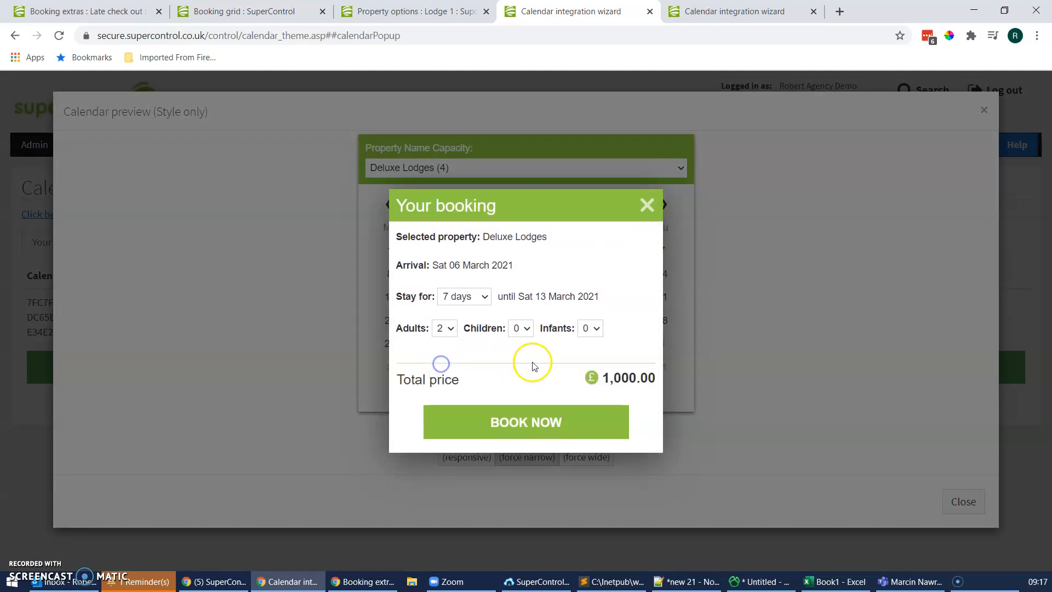
left_click(528, 418)
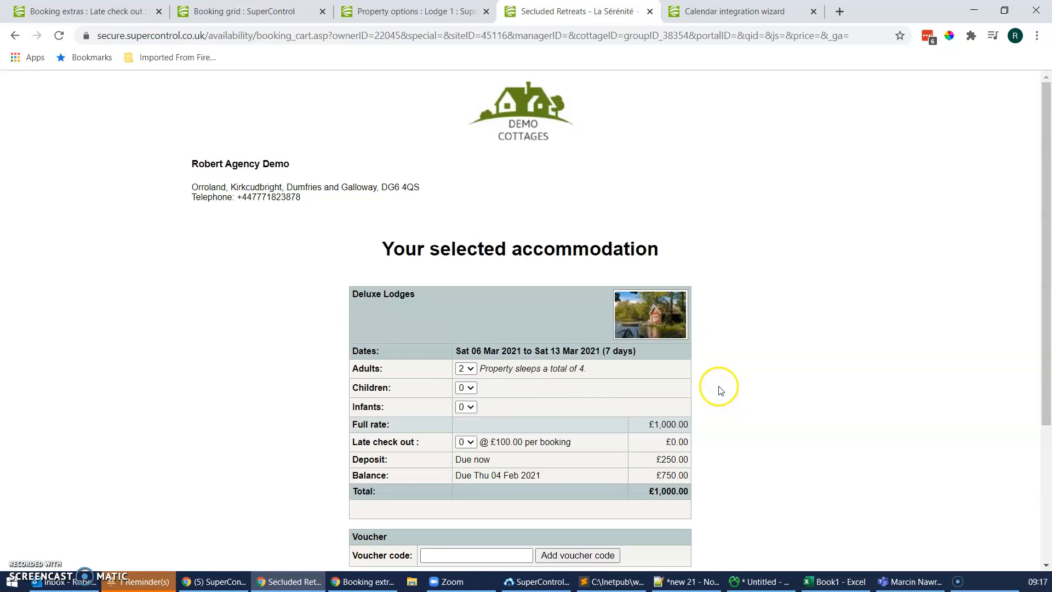
- Add 1 Late check out extra to the booking for 06 to 13 March
left_click(465, 441)
left_click(464, 467)
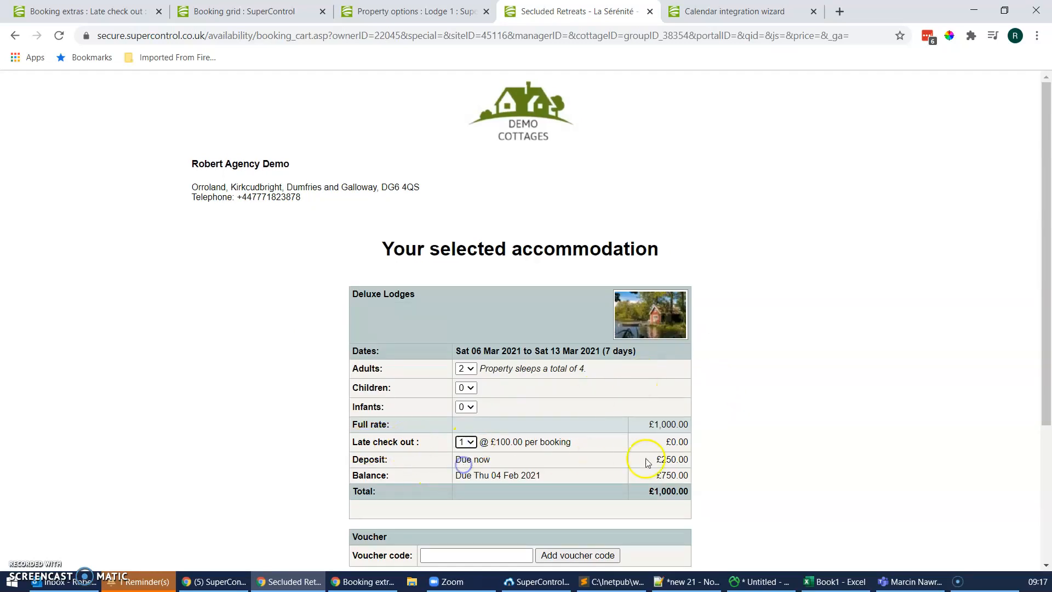
left_click(513, 453)
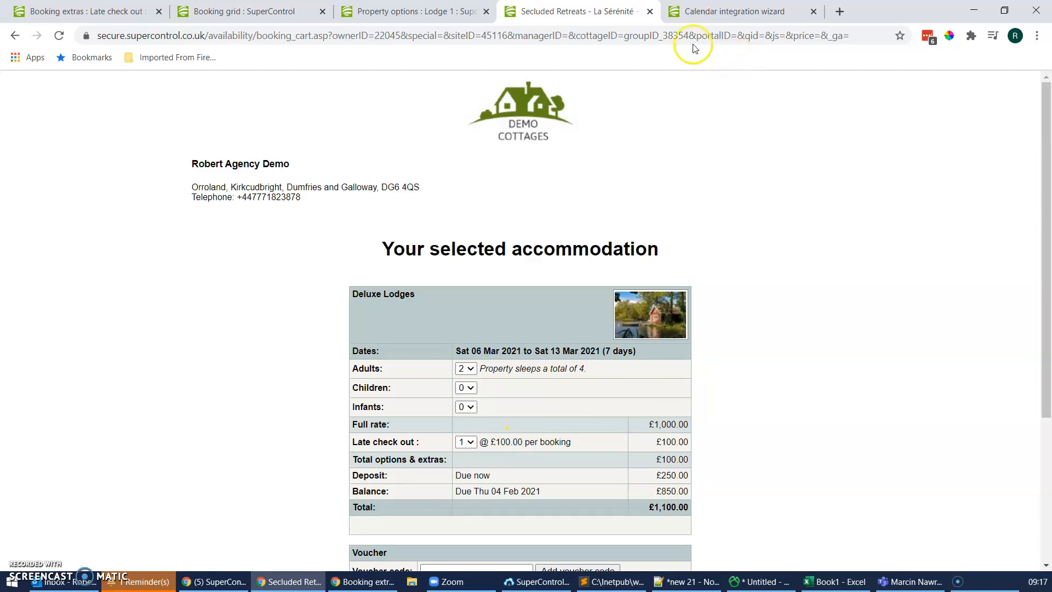
- In the second calendar preview, start a Deluxe Lodges booking arriving Sat 13 March 2021 for 7 days with 2 adults
left_click(730, 7)
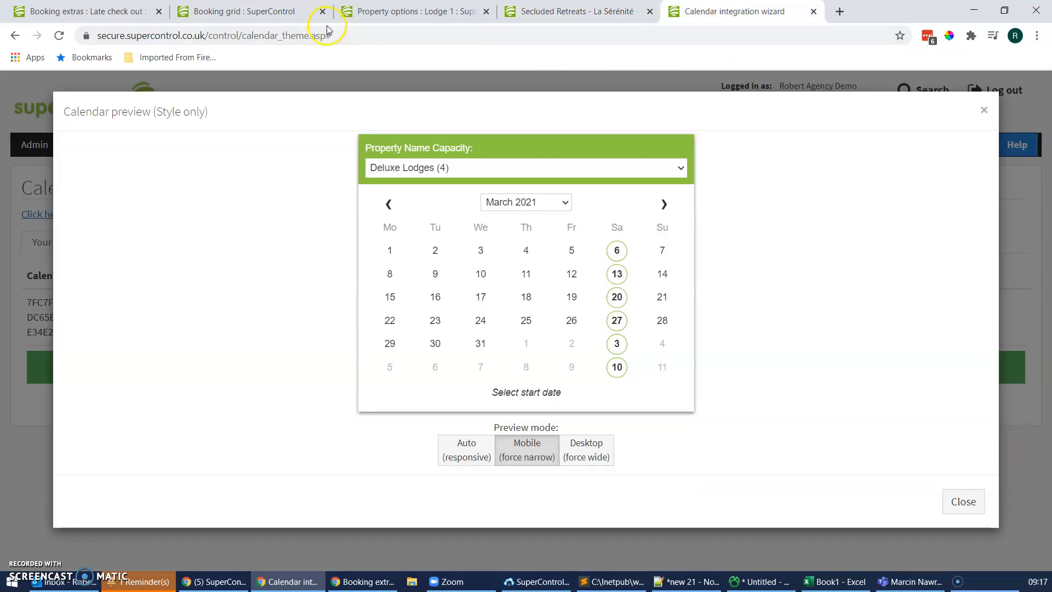
left_click(615, 273)
left_click(470, 323)
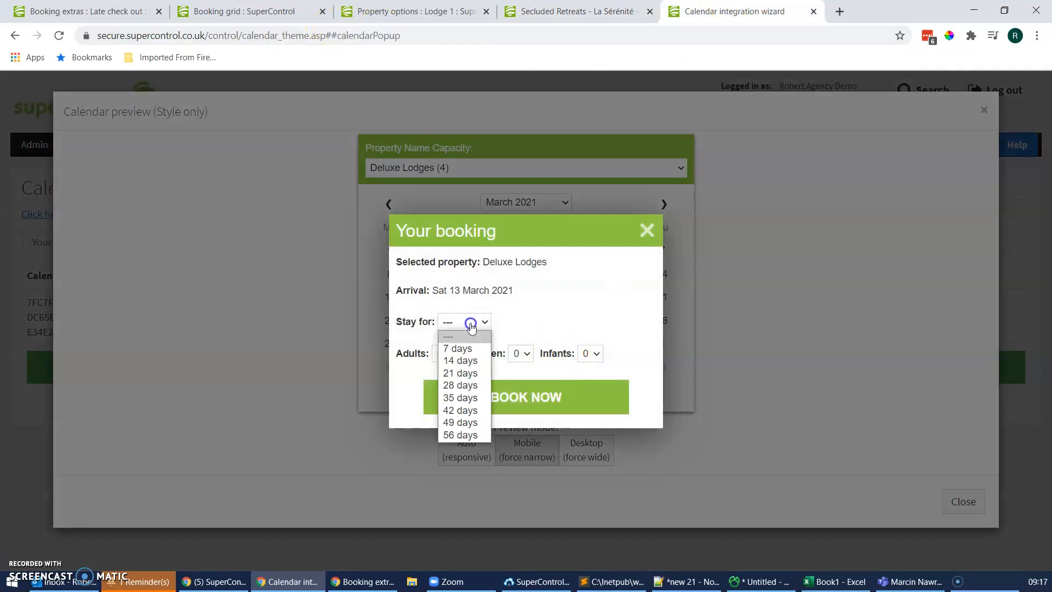
left_click(459, 349)
left_click(443, 328)
left_click(440, 366)
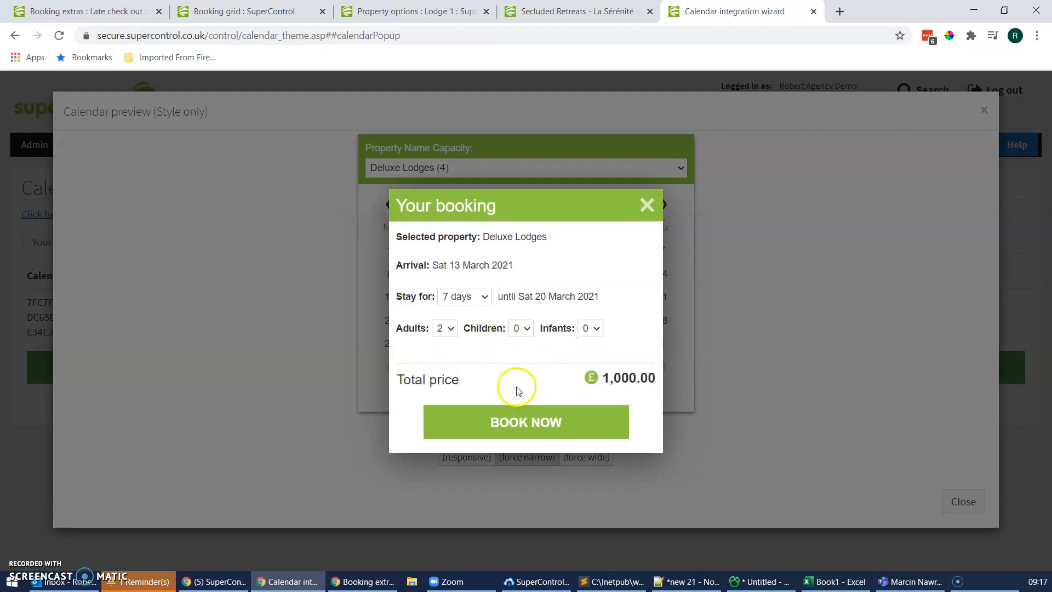
left_click(520, 425)
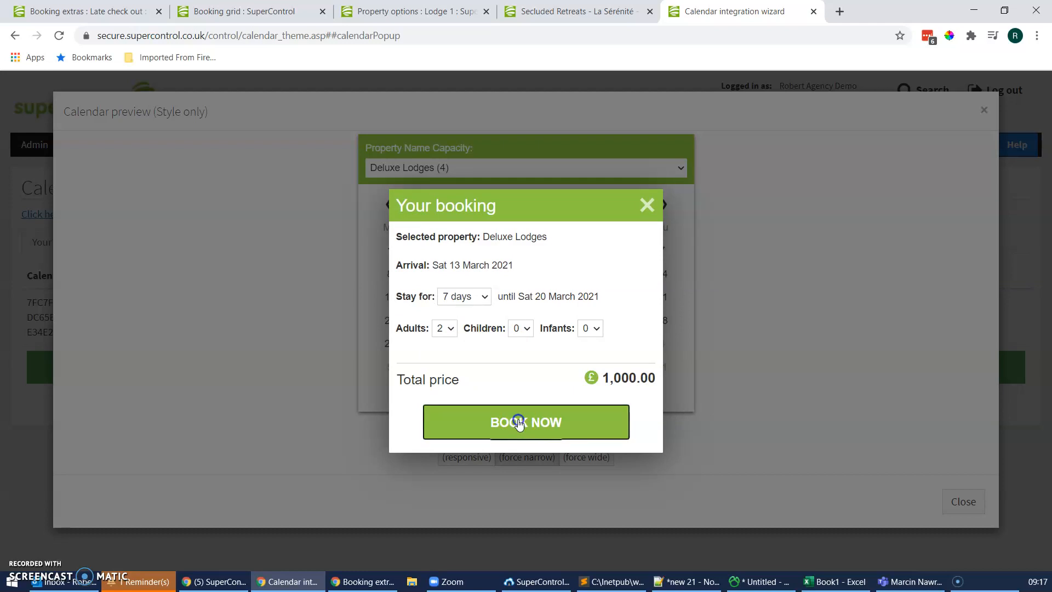